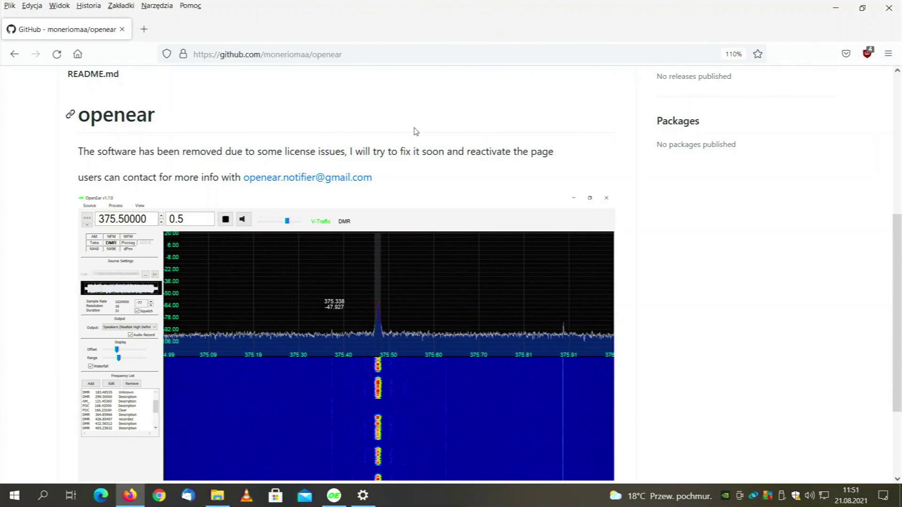
- Show the OpenEar x64 program folder and the installed apps list, then bring OpenEar forward
click(217, 496)
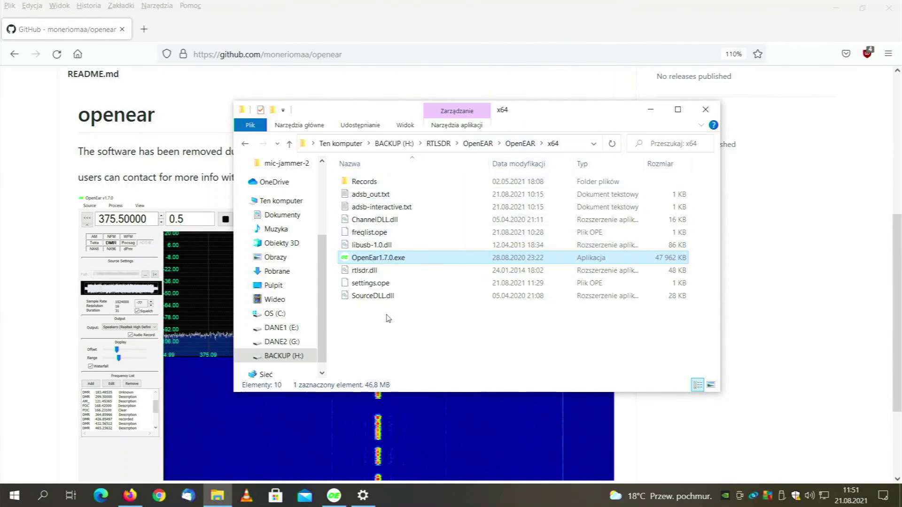
click(363, 495)
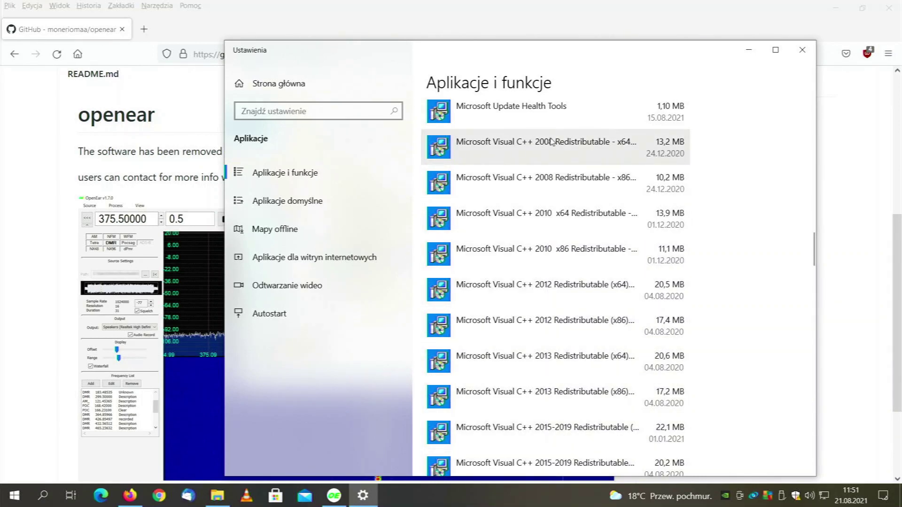
click(803, 54)
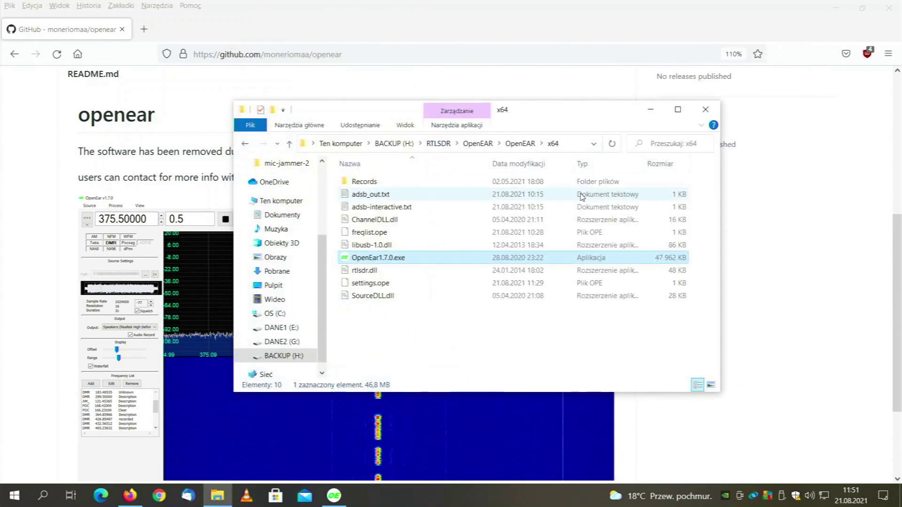
click(341, 499)
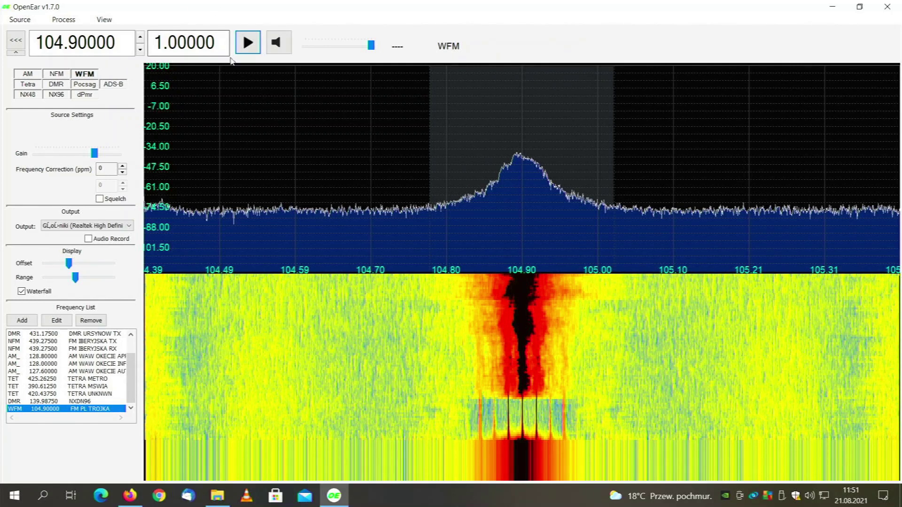
- Start reception and tune to the 128.00000 MHz AM WAW OKECIE INF airband channel
click(99, 366)
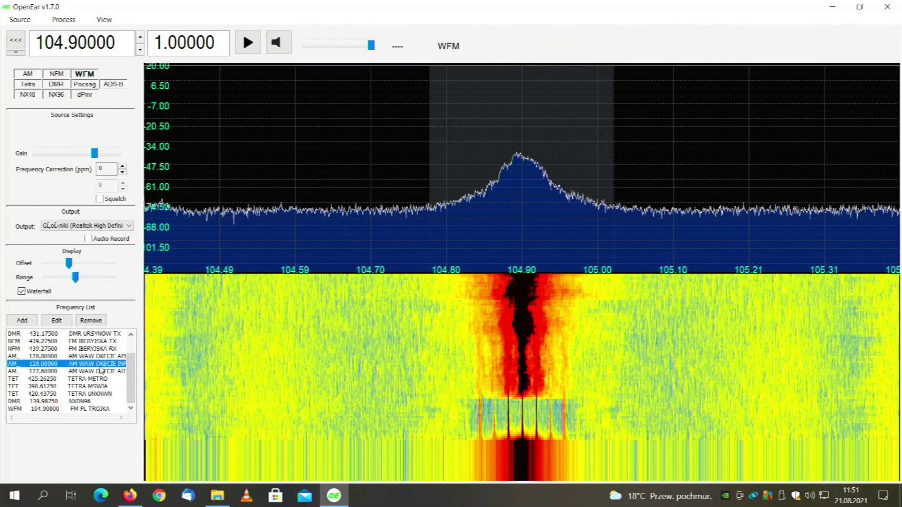
click(248, 42)
double_click(101, 365)
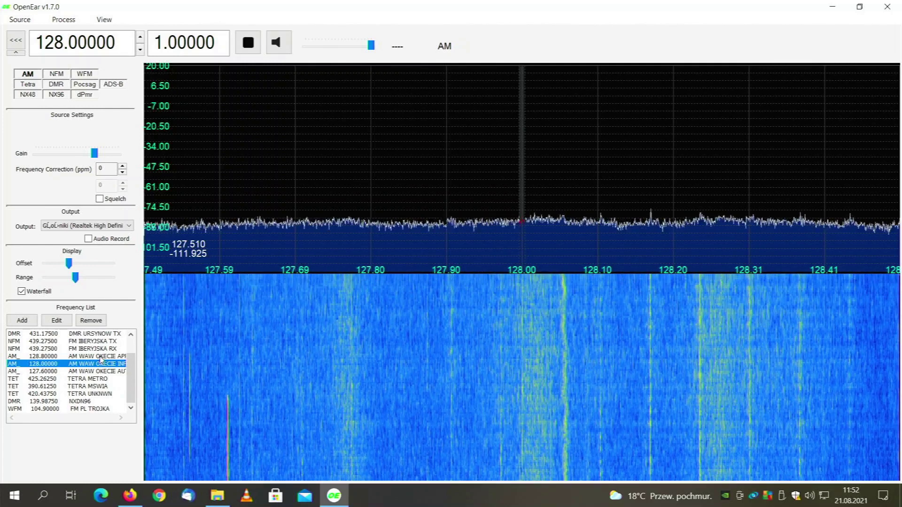
- Tune the 128.80000 and 127.60000 airband channels, then return to 104.90000 FM PL TROJKA
double_click(100, 356)
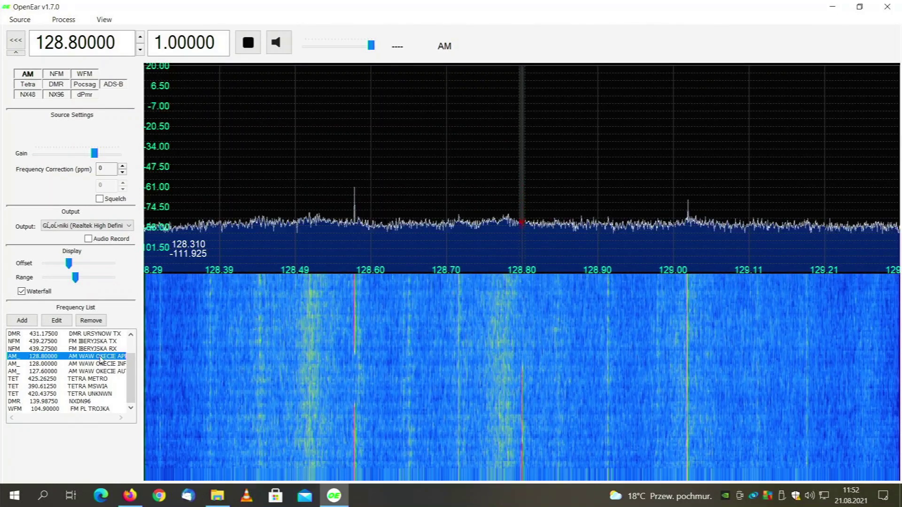
click(111, 372)
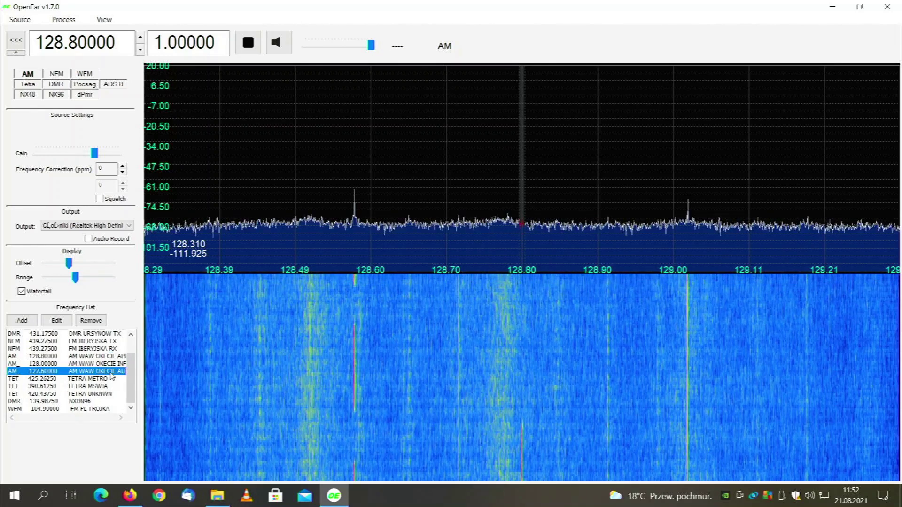
double_click(111, 372)
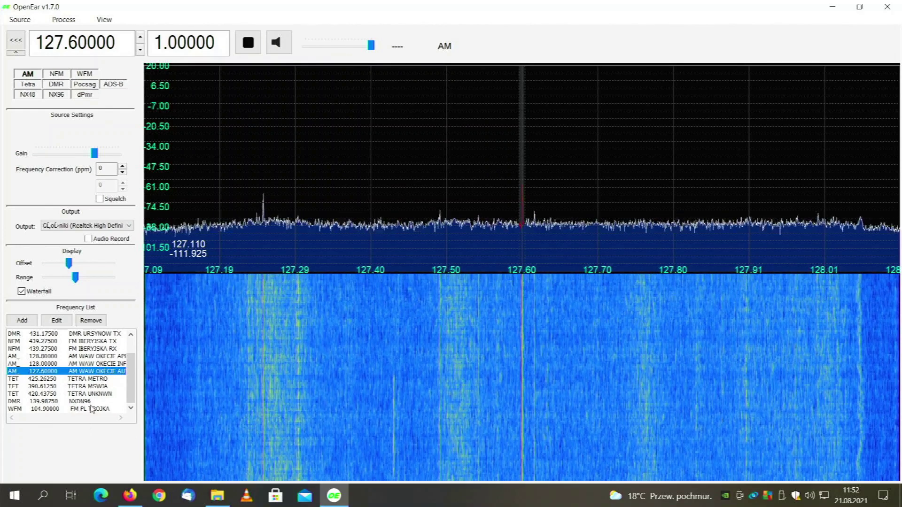
click(92, 408)
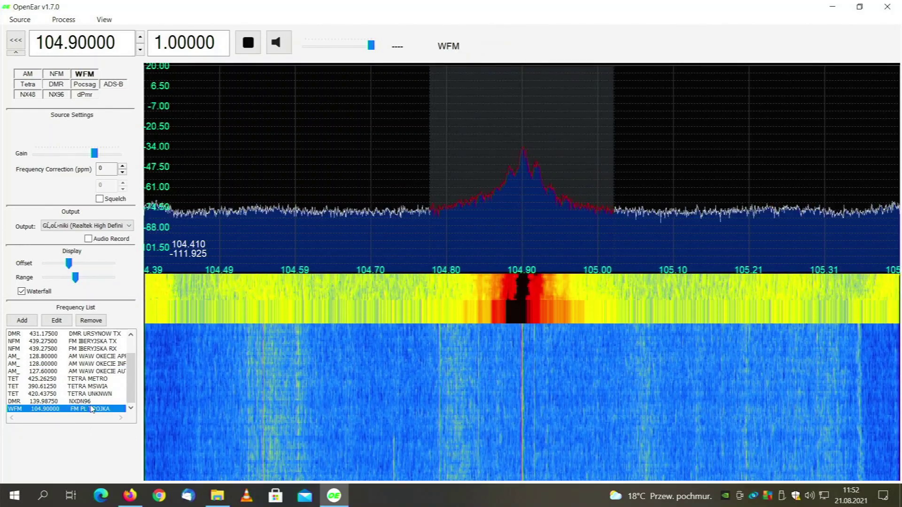
scroll(89, 362, up, 1)
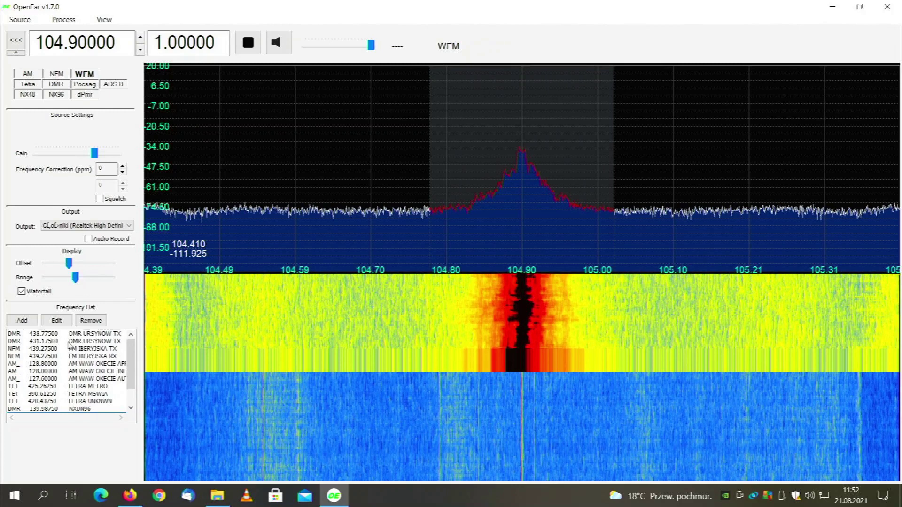
- Tune to the 438.77500 DMR URSYNOW TX channel, then select the 431.17500 DMR entry
click(97, 350)
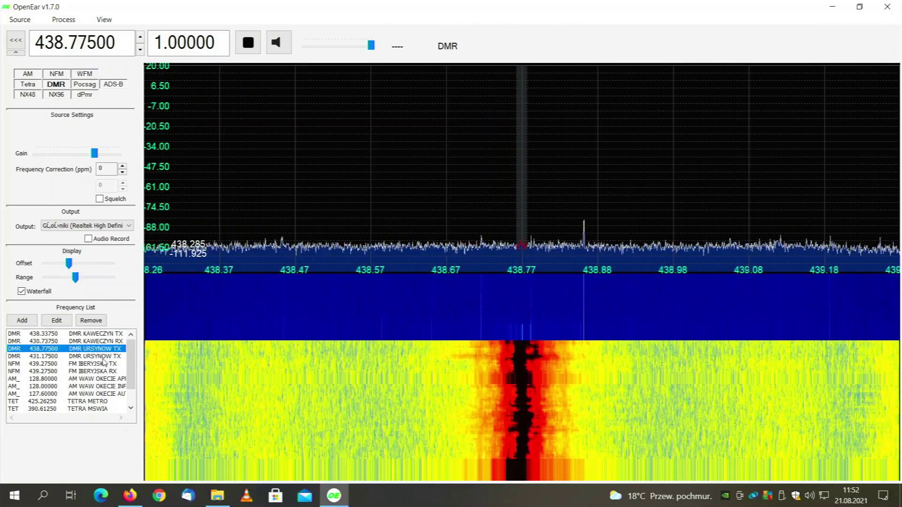
click(103, 359)
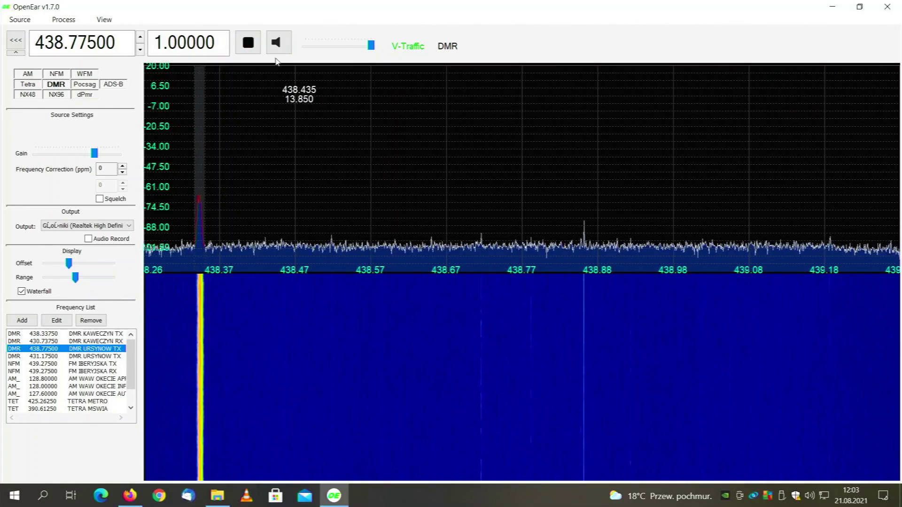
click(249, 46)
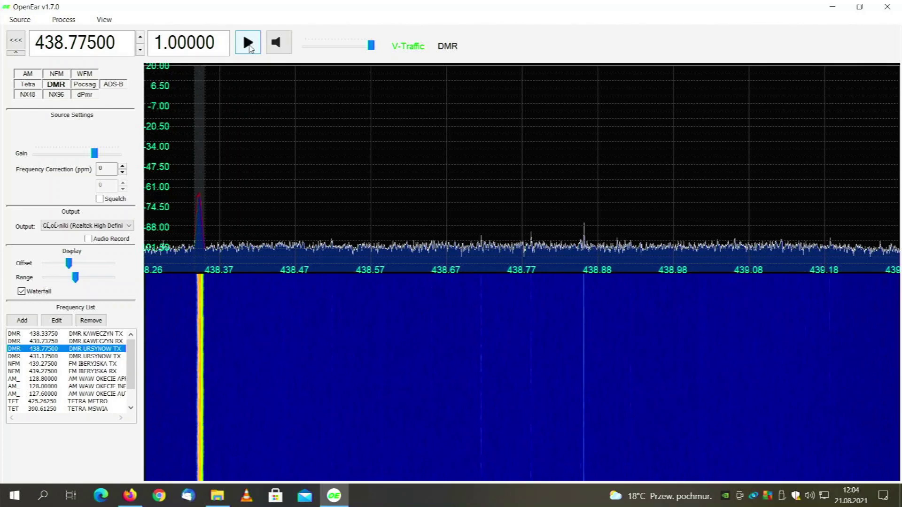
click(249, 47)
click(248, 44)
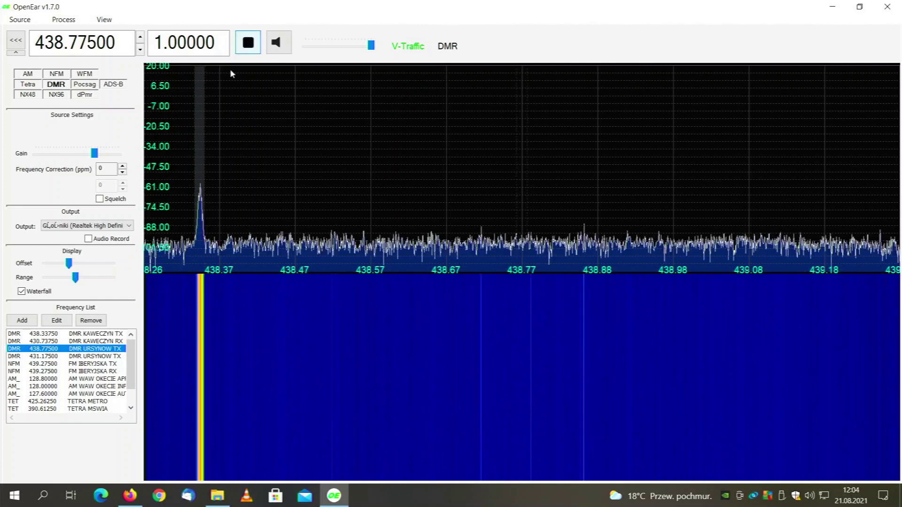
click(86, 402)
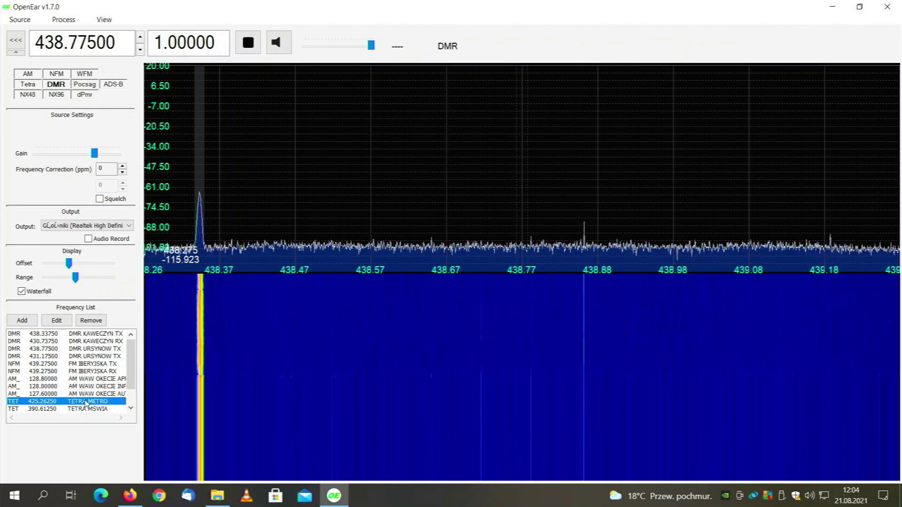
- Tune the TETRA METRO channel and the 425.31 peak, then the 390.61250 TETRA MSWIA channel
double_click(85, 402)
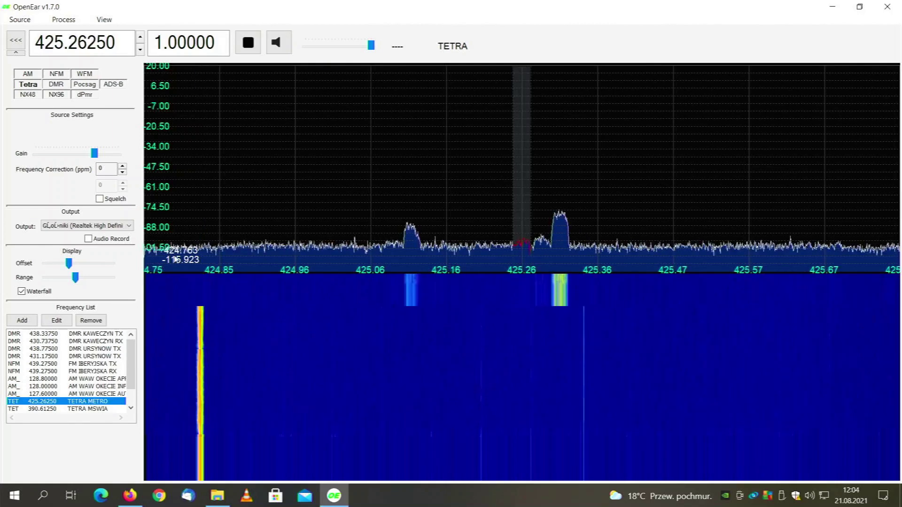
click(563, 242)
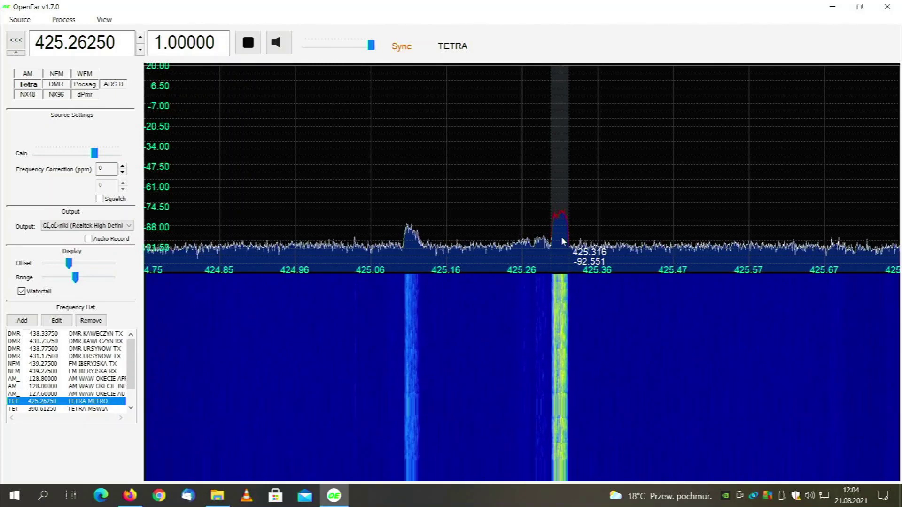
click(69, 410)
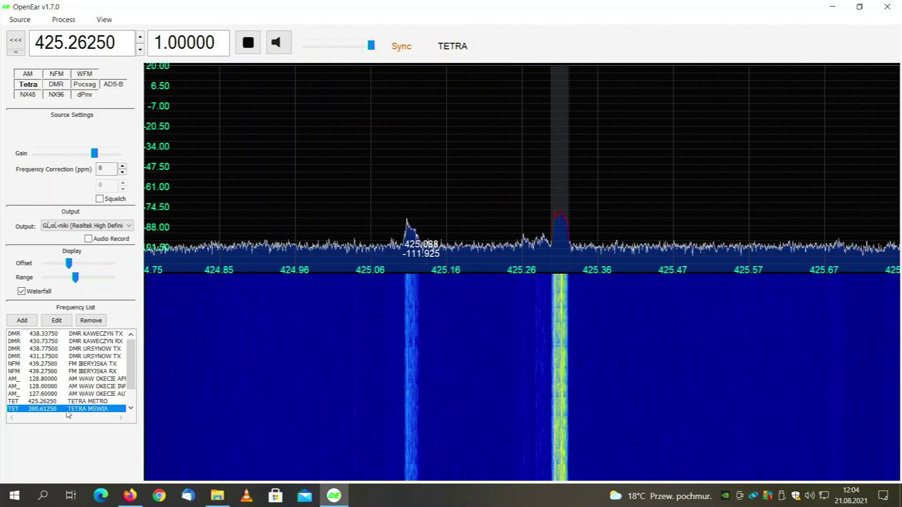
double_click(68, 409)
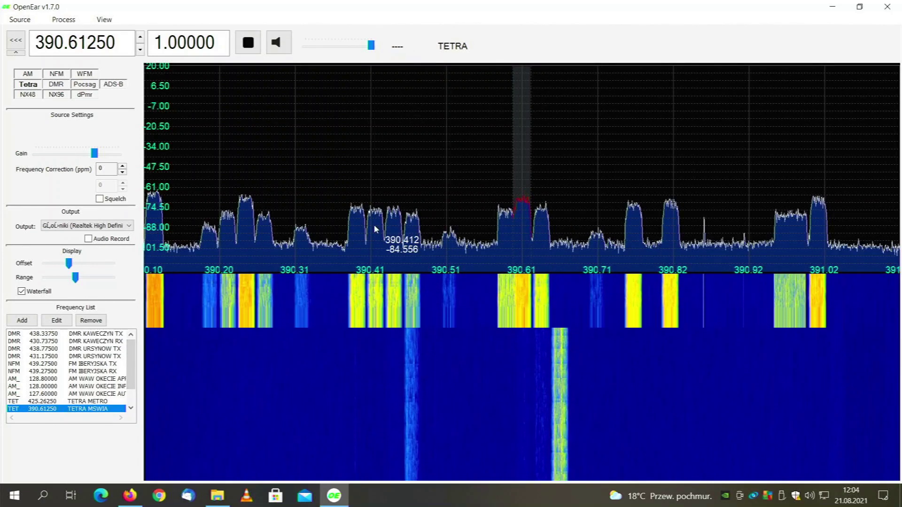
- Demodulate the nearby signals at 390.41, 390.61, 390.64, 390.76, 390.82 and 390.96
click(395, 231)
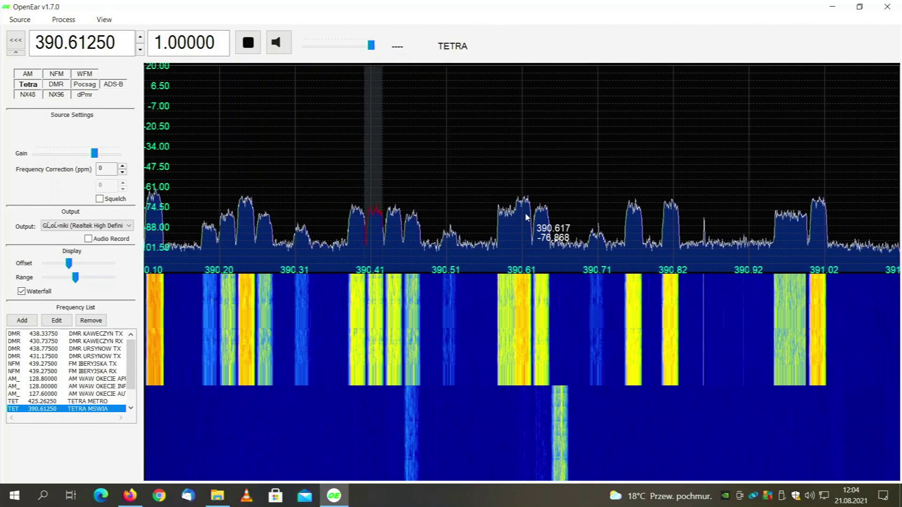
click(548, 225)
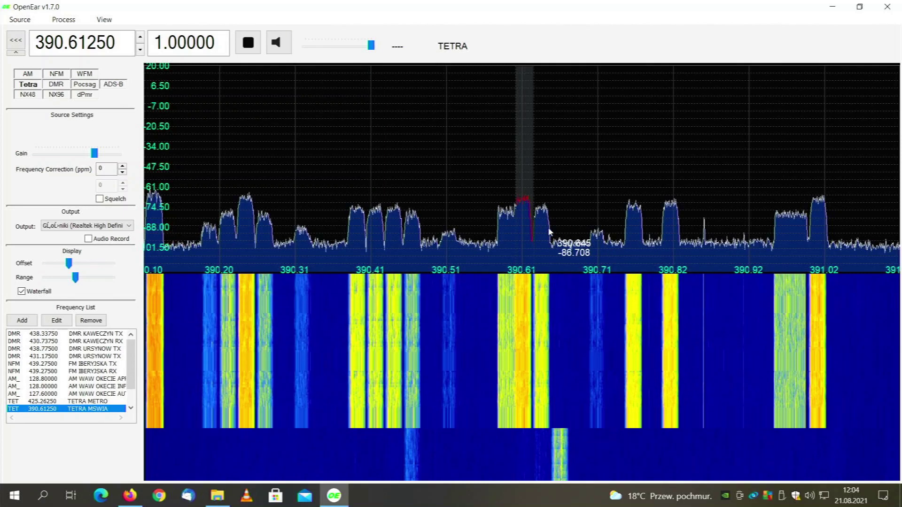
click(549, 230)
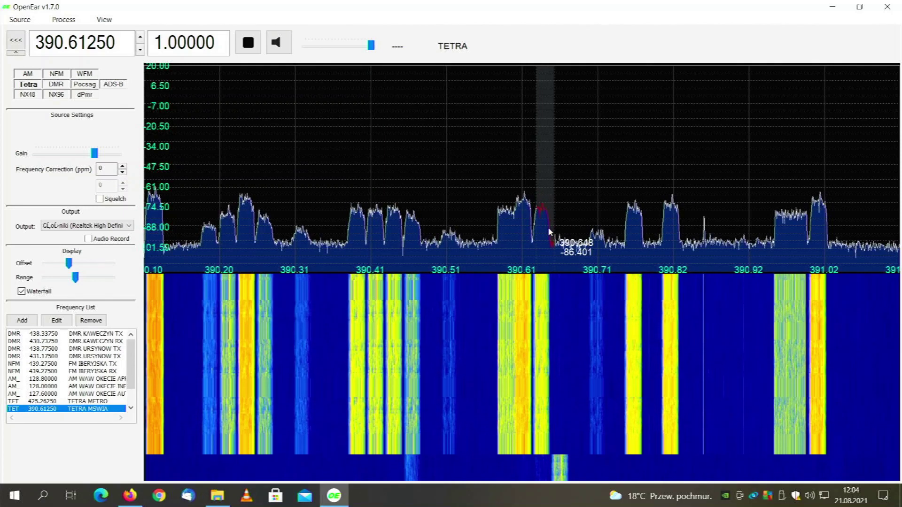
click(631, 219)
click(668, 224)
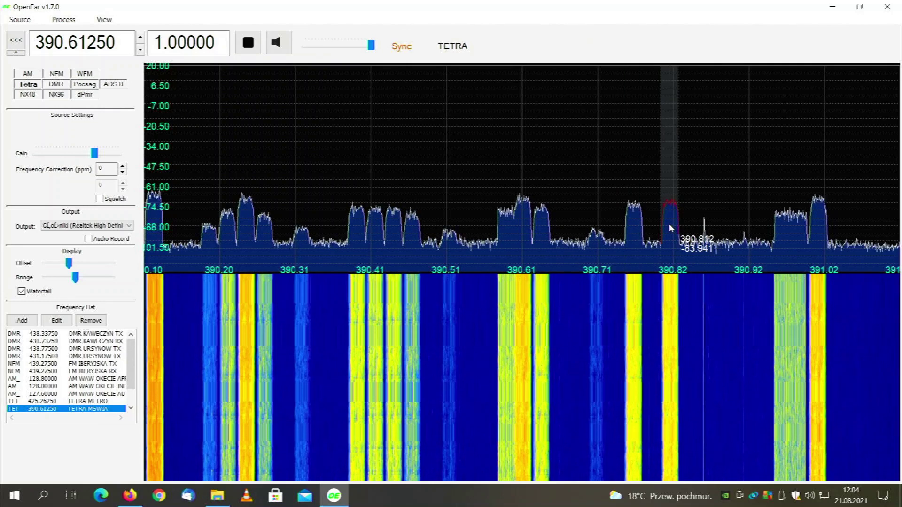
click(782, 224)
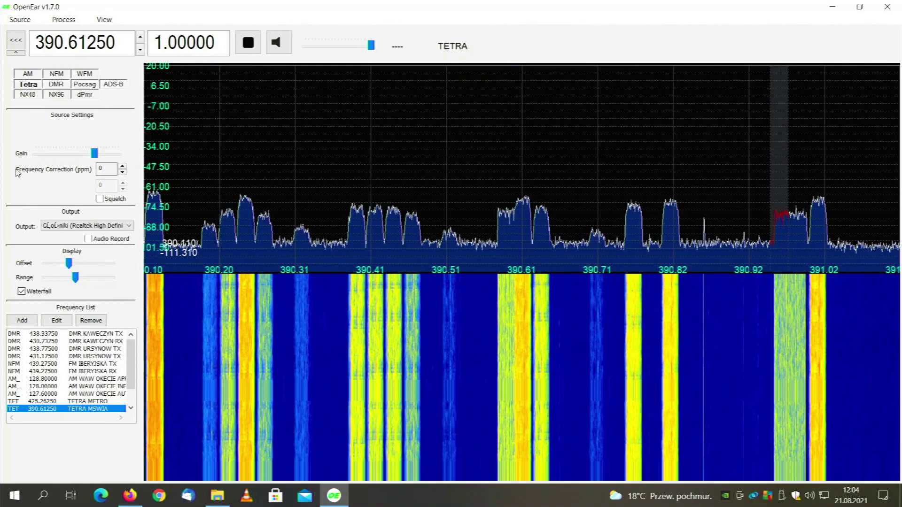
- Stop and restart live reception, then switch to ADS-B aircraft decoding at 1090 MHz
click(248, 43)
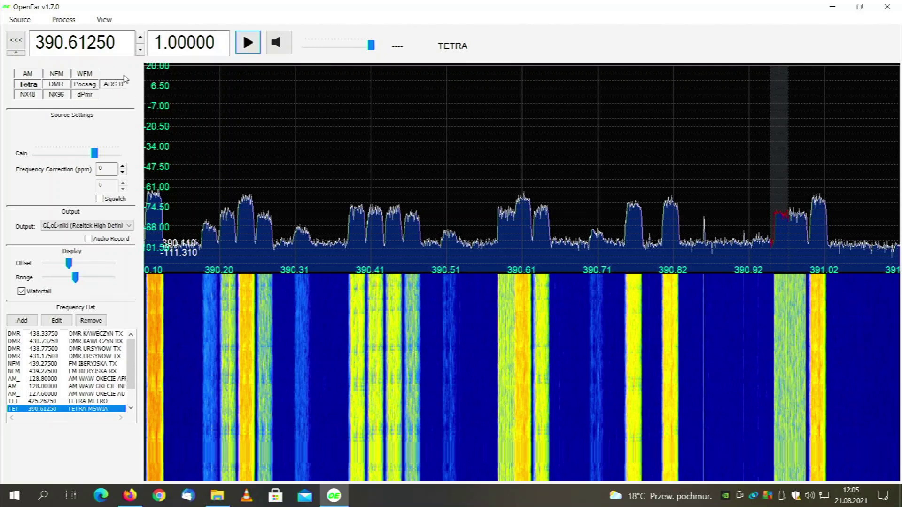
click(244, 44)
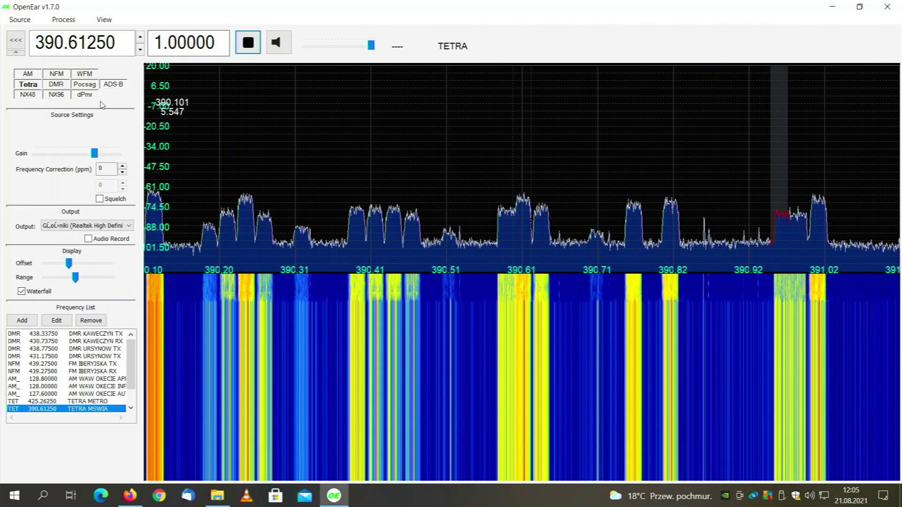
click(113, 84)
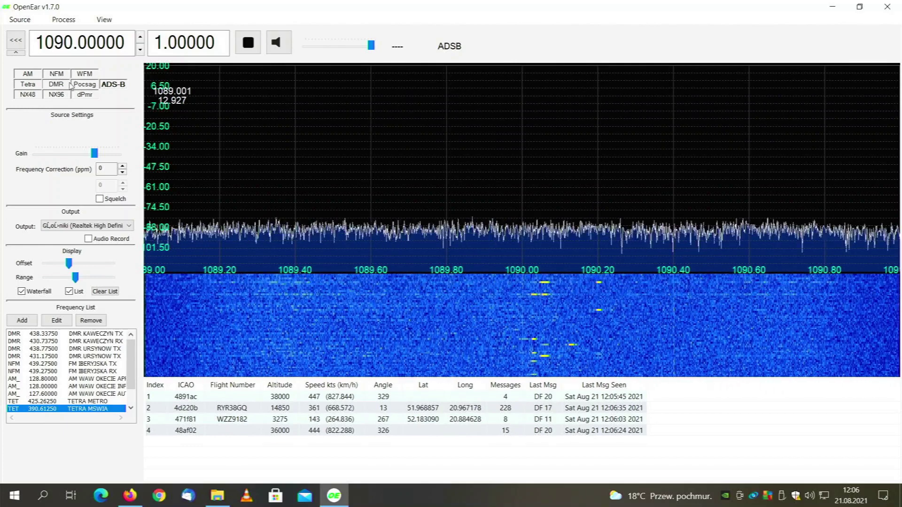
- Switch from the ADS-B aircraft table to POCSAG pager decoding
click(83, 86)
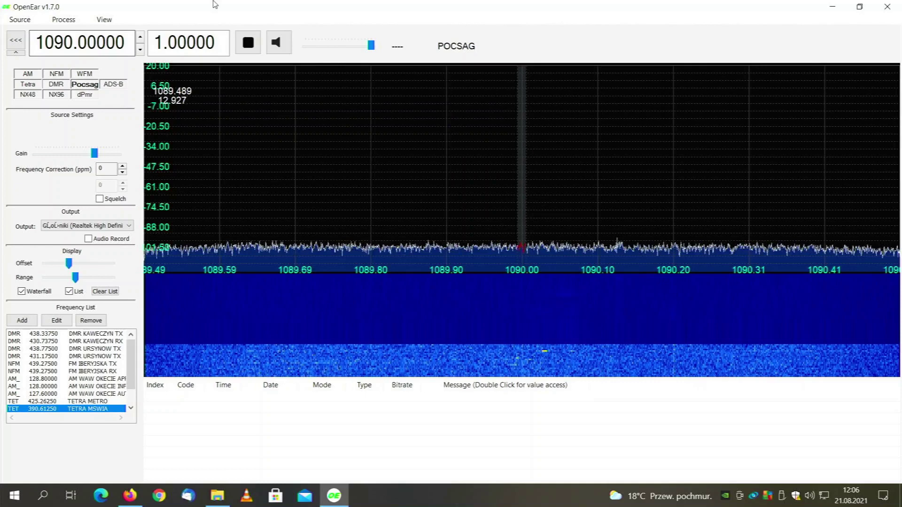
- Stop reception, leaving the empty POCSAG pager table at 1090.00000 MHz
click(246, 53)
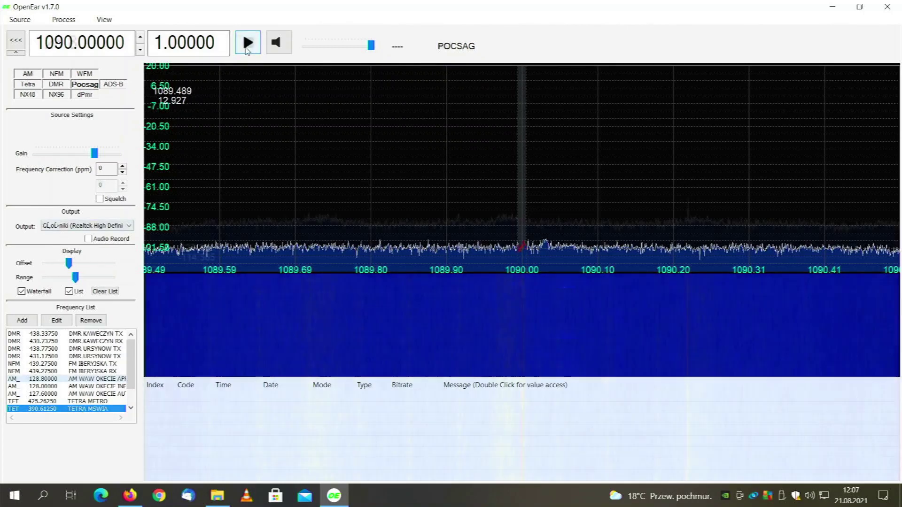
- Tune the AM WAW OKECIE channel at 128.80000, record its audio, then stop reception
click(47, 379)
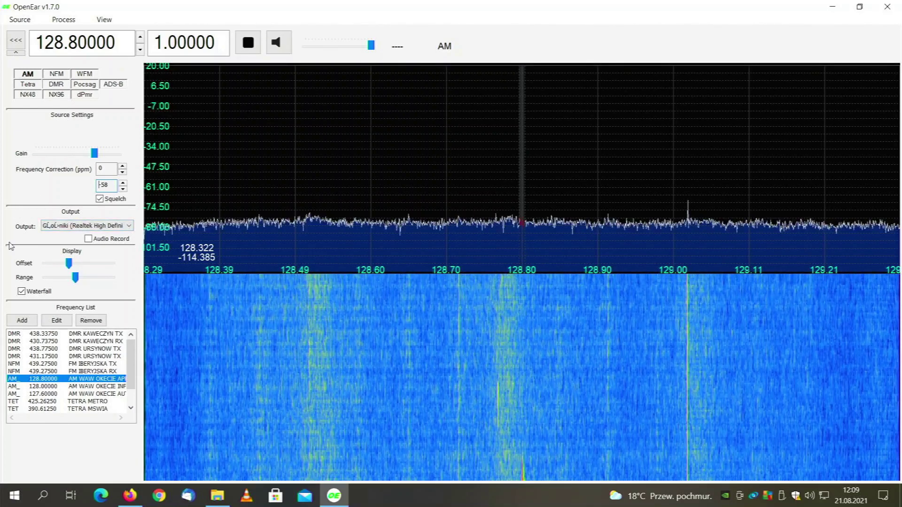
click(88, 239)
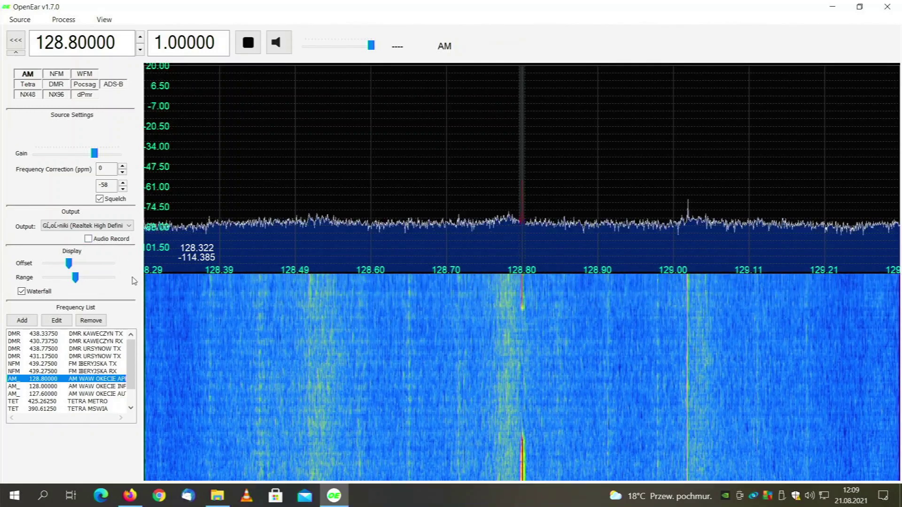
click(249, 45)
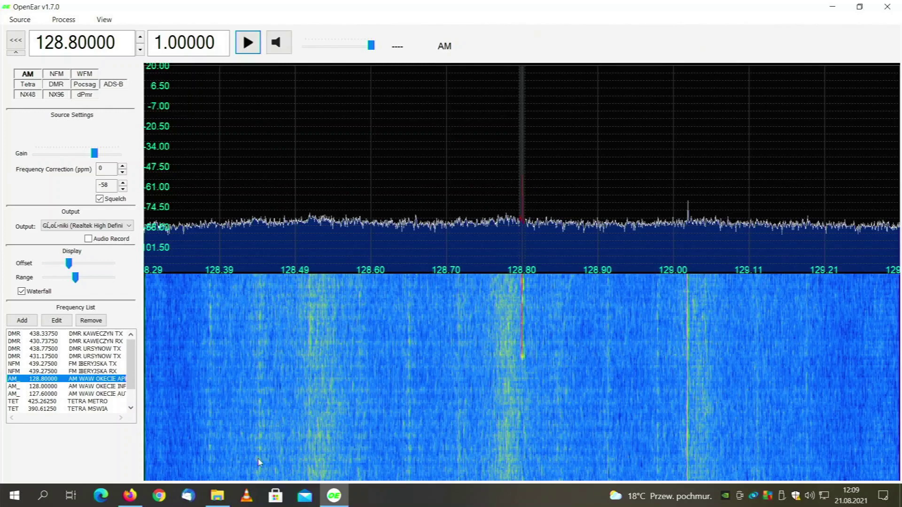
- In File Explorer, open OpenEar's Records folder and play the AM_2021_8_21 recording
mouse_move(217, 494)
click(225, 470)
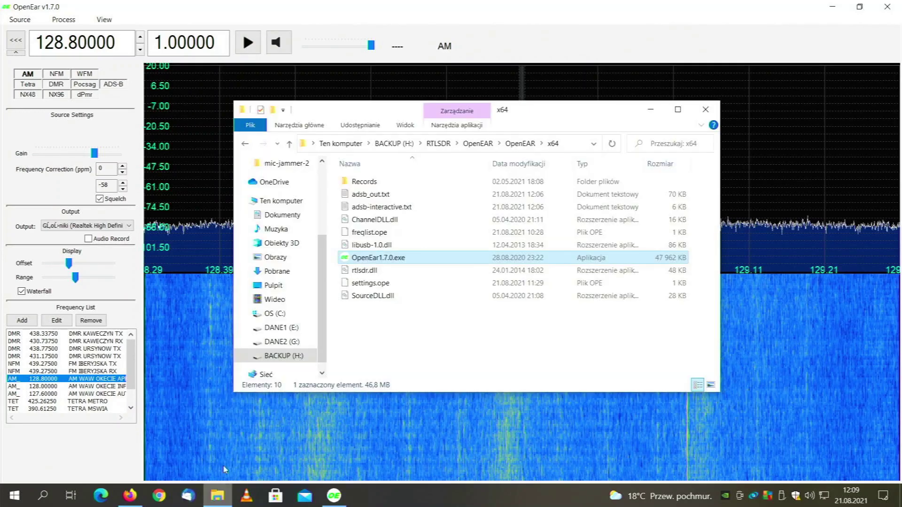
click(409, 341)
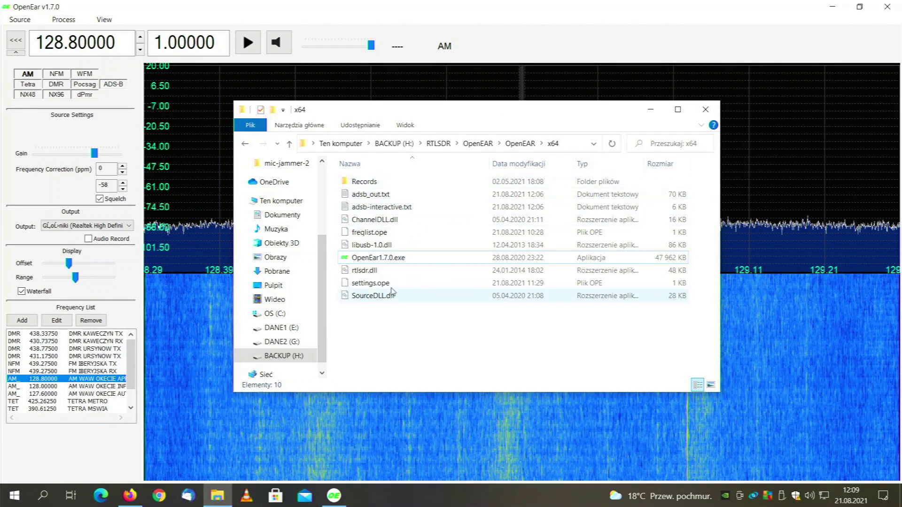
double_click(362, 182)
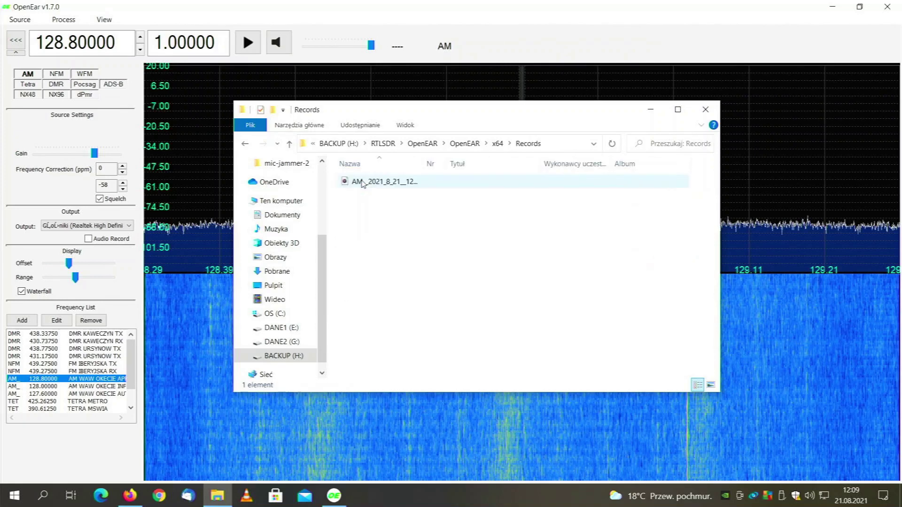
double_click(369, 183)
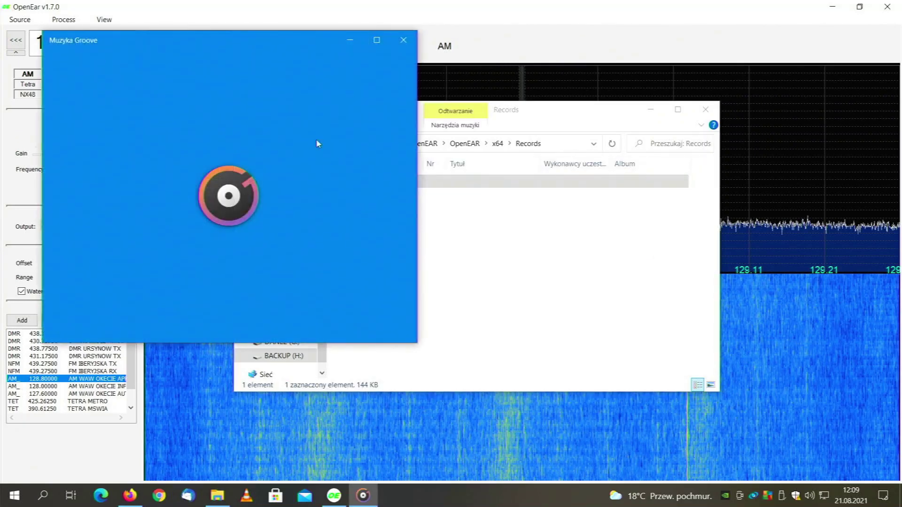
- Move Groove Music aside while the 4-second AM recording plays, then close it
drag(246, 40, 371, 55)
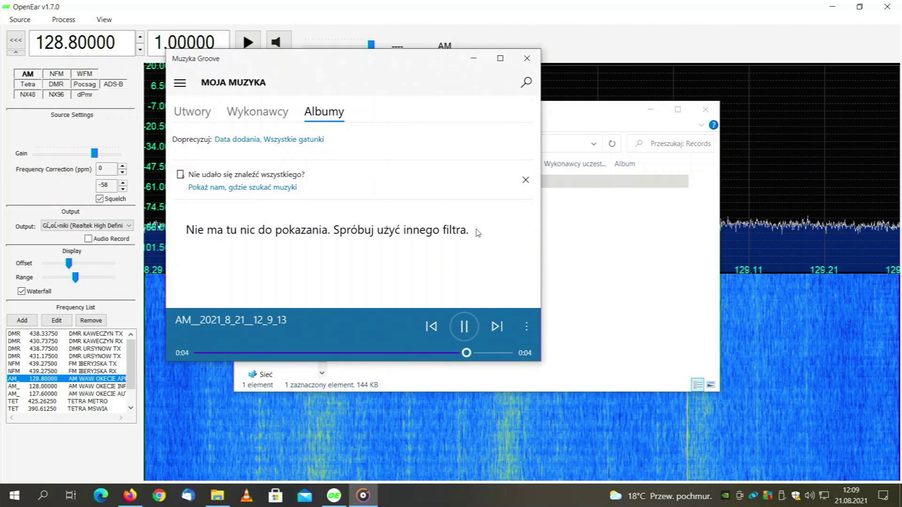
click(527, 59)
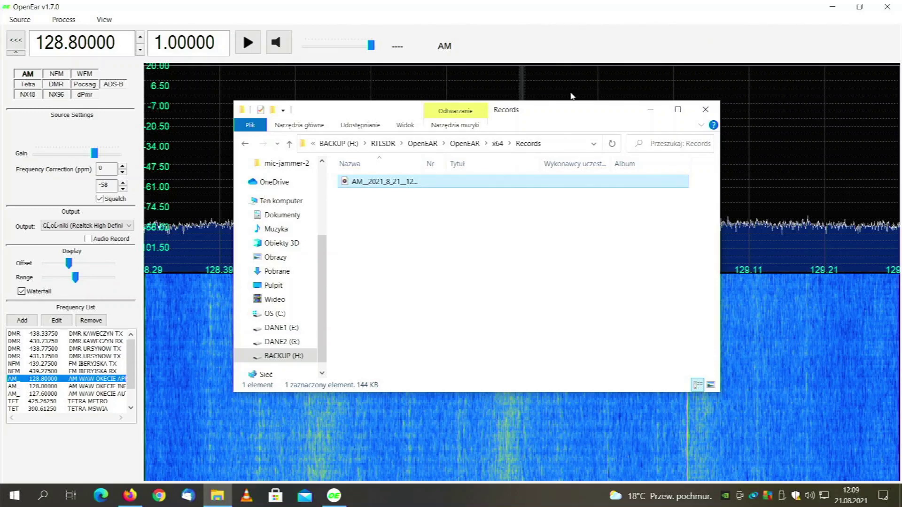
- Resume 128.80000 MHz AM reception, lower the spectrum offset and switch off the waterfall
click(650, 111)
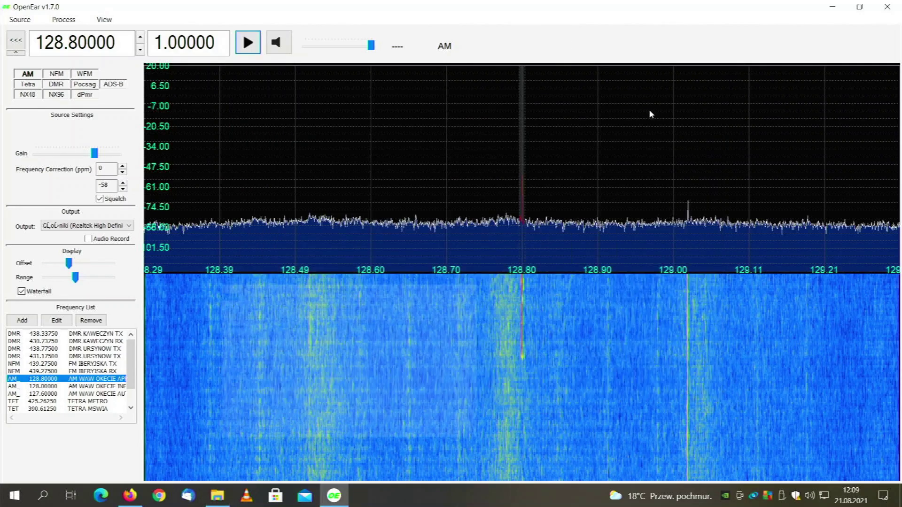
click(248, 44)
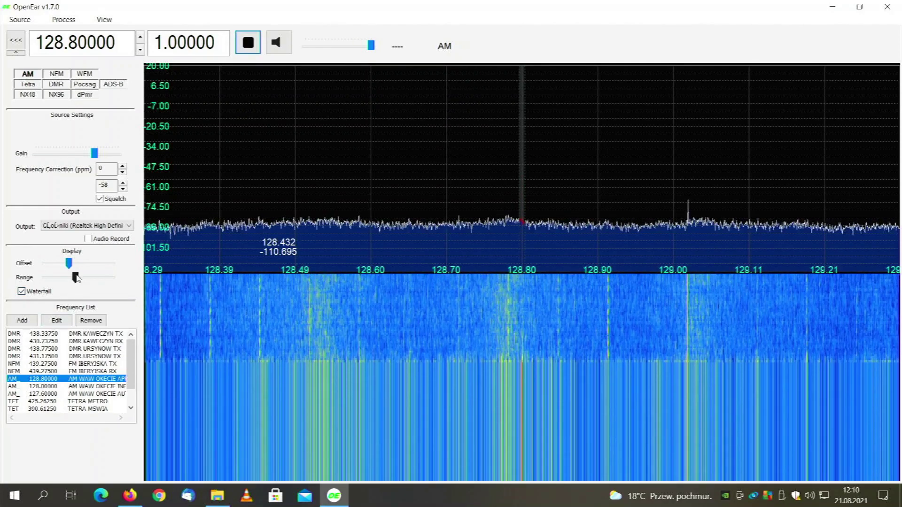
mouse_move(70, 263)
mouse_down()
mouse_move(117, 261)
mouse_move(59, 263)
mouse_move(87, 281)
mouse_move(56, 265)
mouse_move(75, 279)
mouse_up()
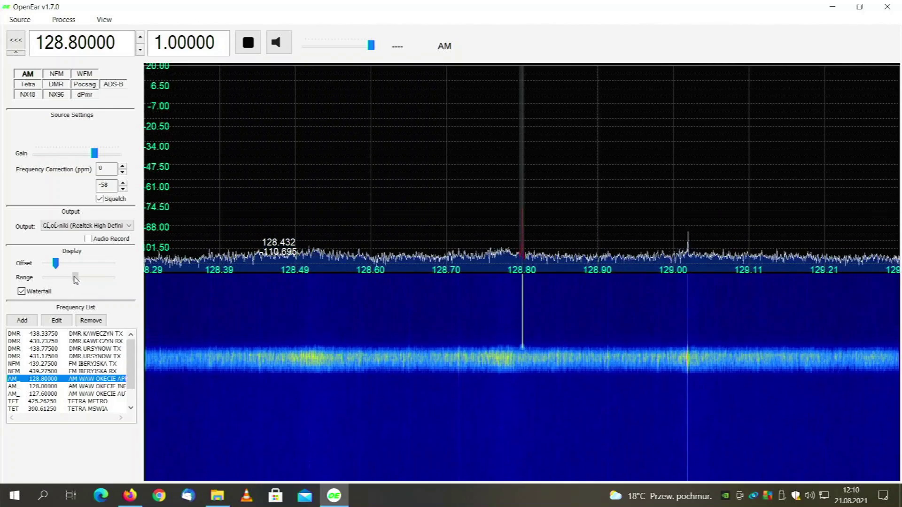
click(31, 293)
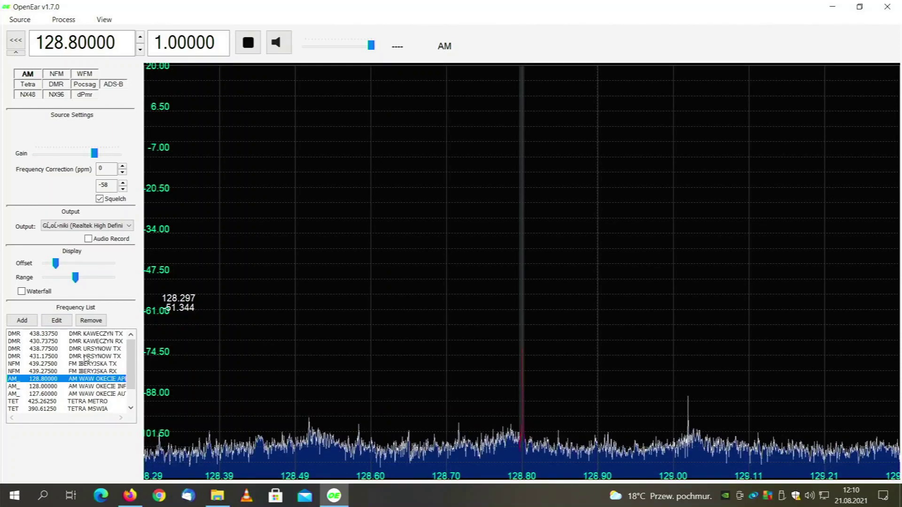
- Tune to DMR URSYNOW TX at 438.77500 MHz, retune near 438.34, raise the trace, then stop reception
click(101, 350)
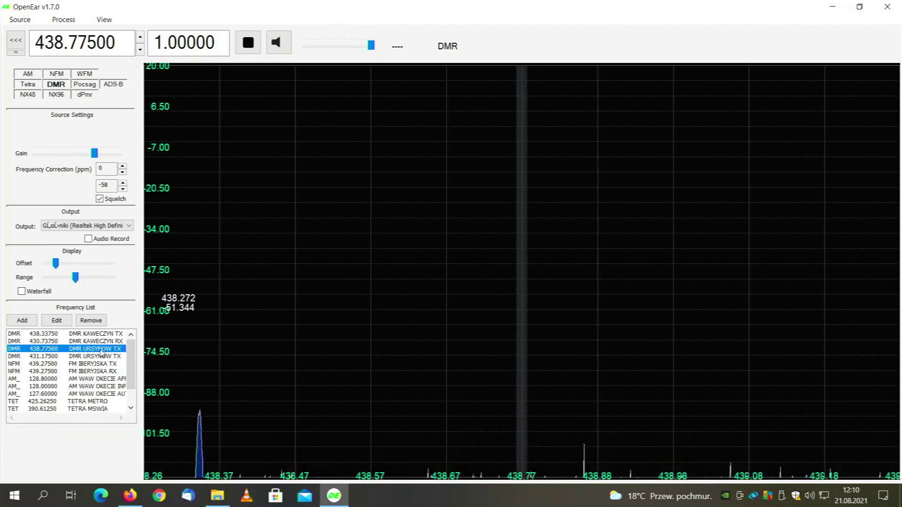
click(199, 442)
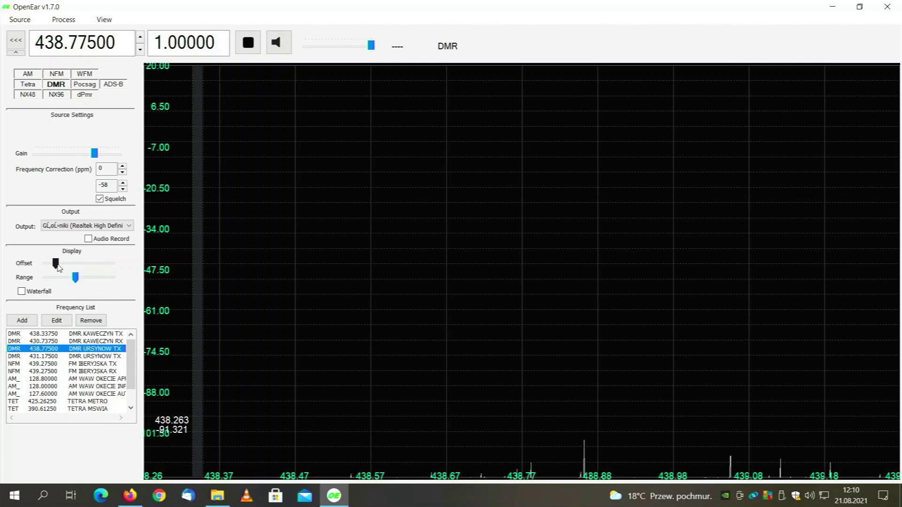
drag(57, 264, 85, 278)
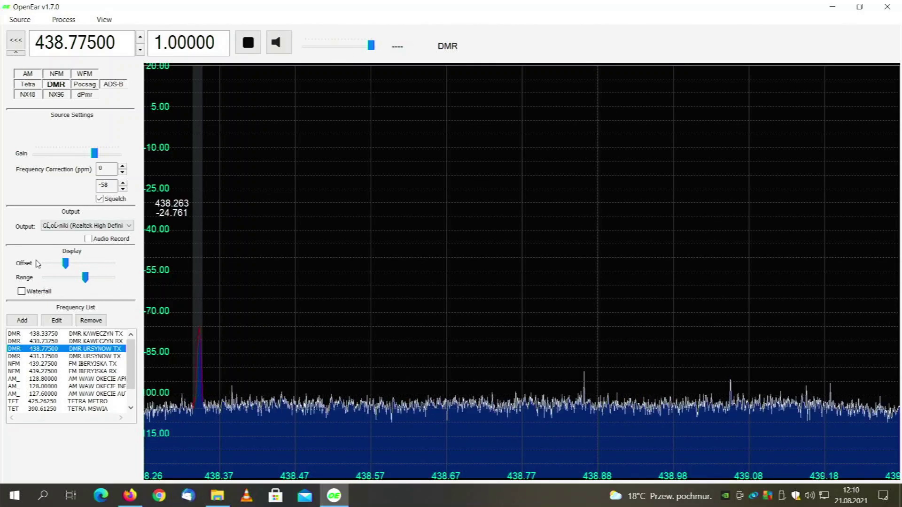
click(248, 47)
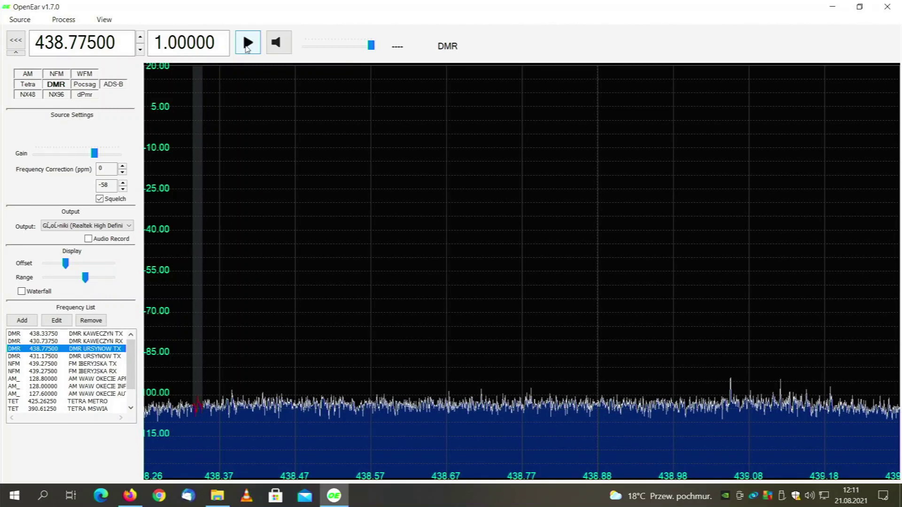
- Show the Process menu's demodulation modes, with DMR checked and RTL-USB as the source
click(69, 20)
mouse_move(21, 20)
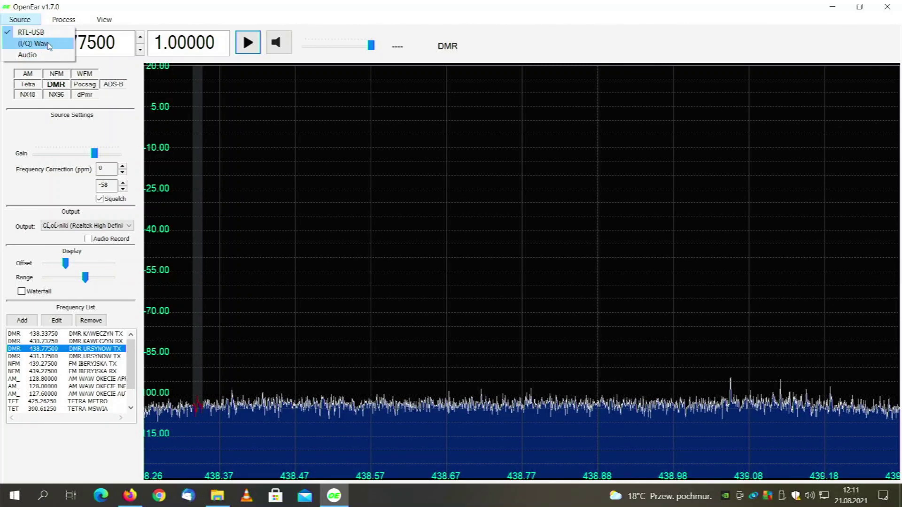
mouse_move(55, 17)
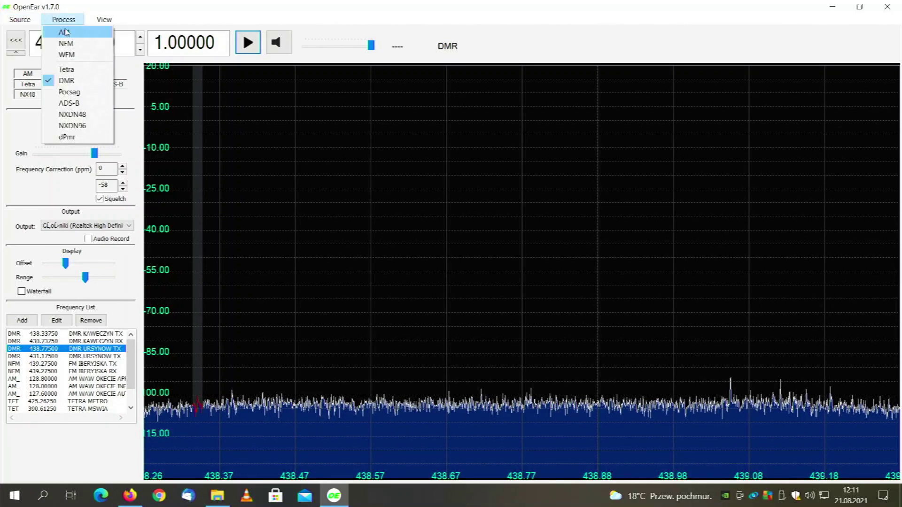